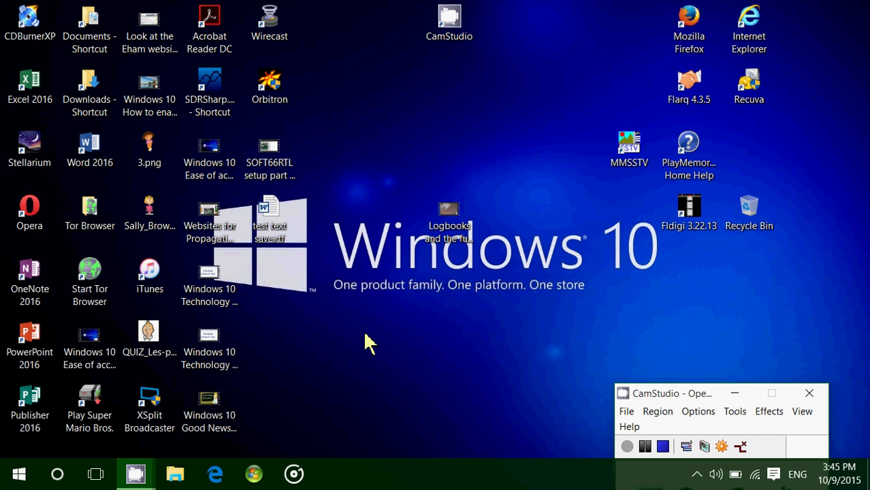
- Search for 'word' and launch WordPad from the search results
{"action": "left_click", "coordinate": [57, 474]}
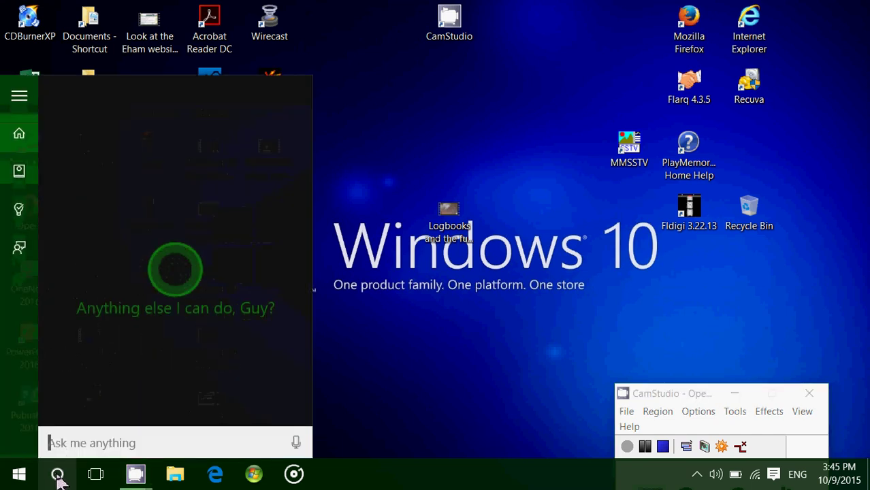
{"action": "type", "text": "word"}
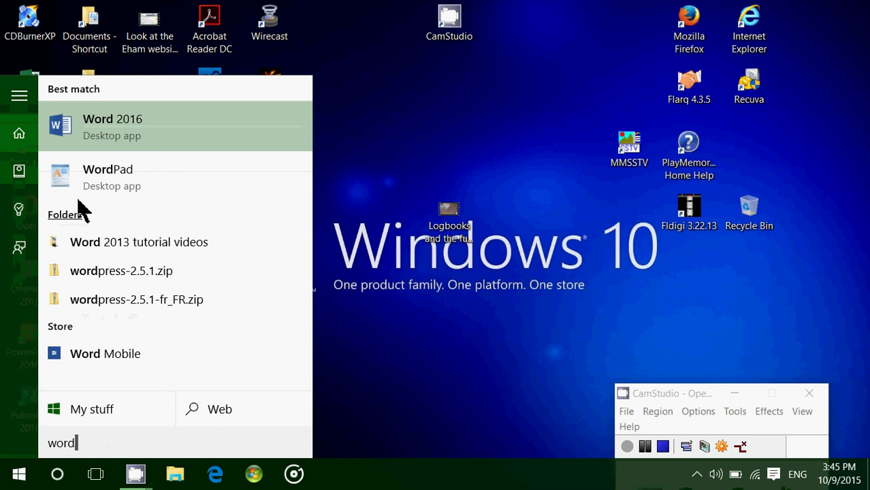
{"action": "left_click", "coordinate": [107, 177]}
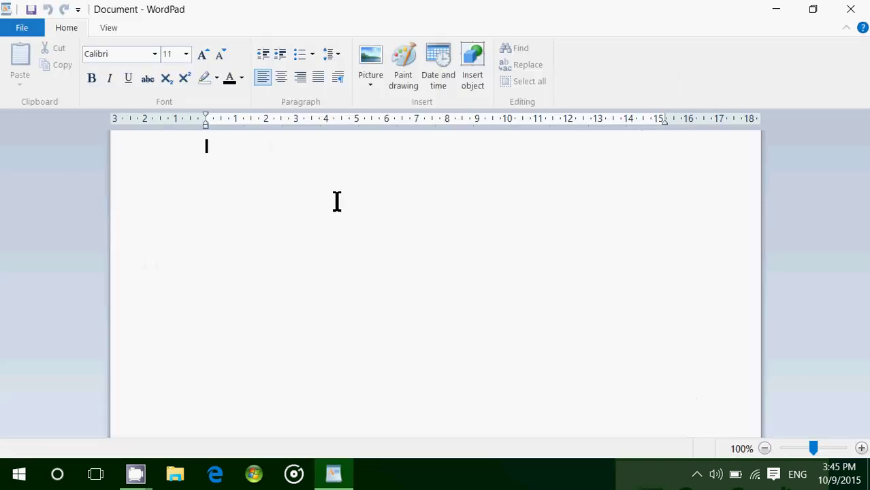
{"action": "type", "text": "ty"}
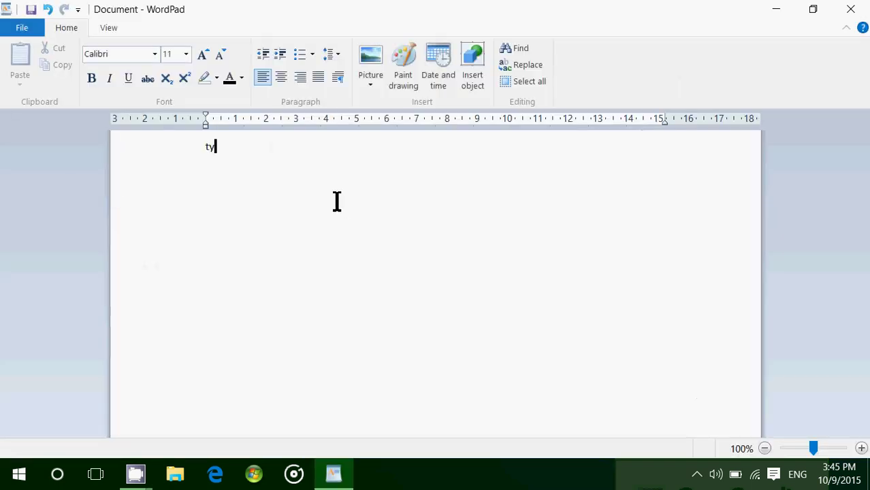
{"action": "type", "text": "pe a new text"}
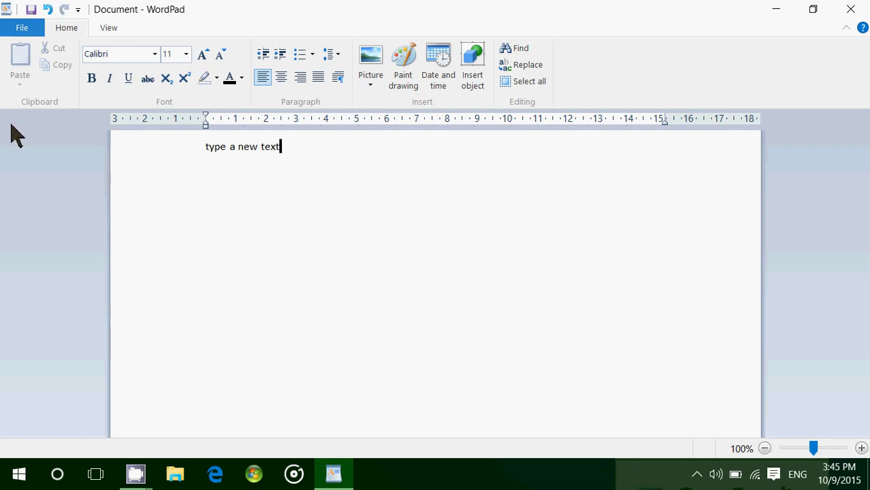
- Save the WordPad document on the Desktop under the name 'new text document'
{"action": "left_click", "coordinate": [21, 27]}
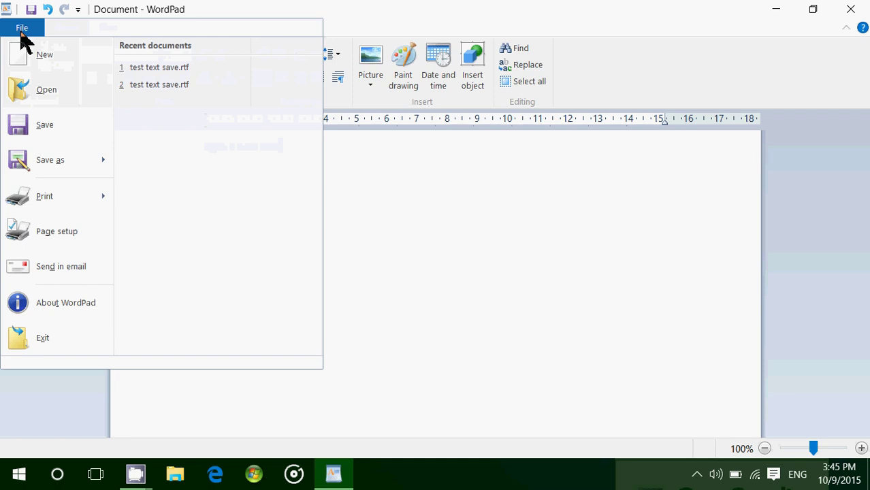
{"action": "left_click", "coordinate": [45, 124]}
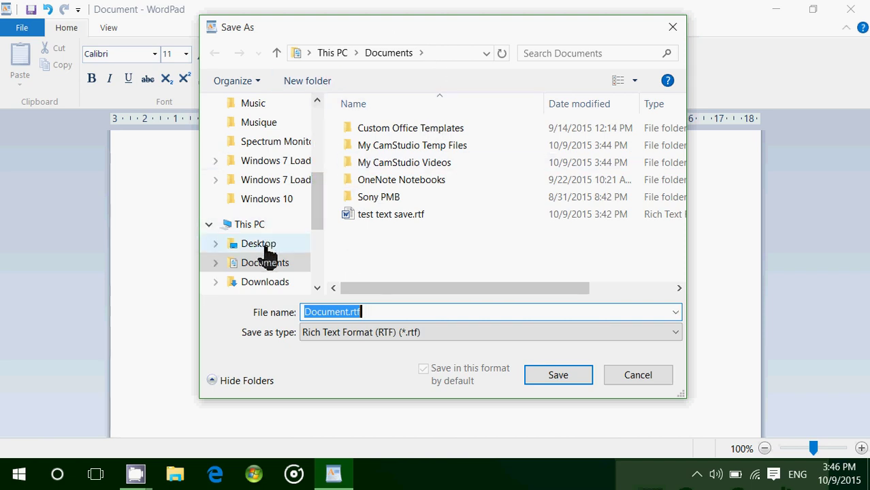
{"action": "left_click", "coordinate": [258, 243]}
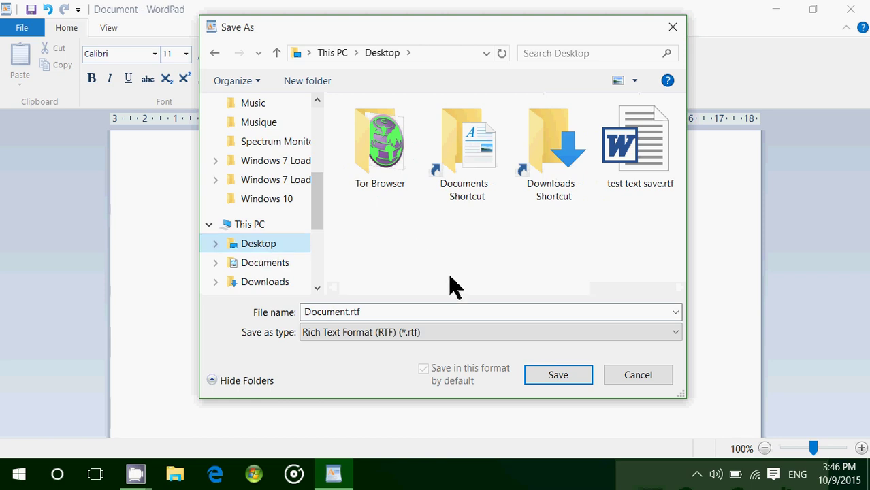
{"action": "left_click", "coordinate": [373, 313]}
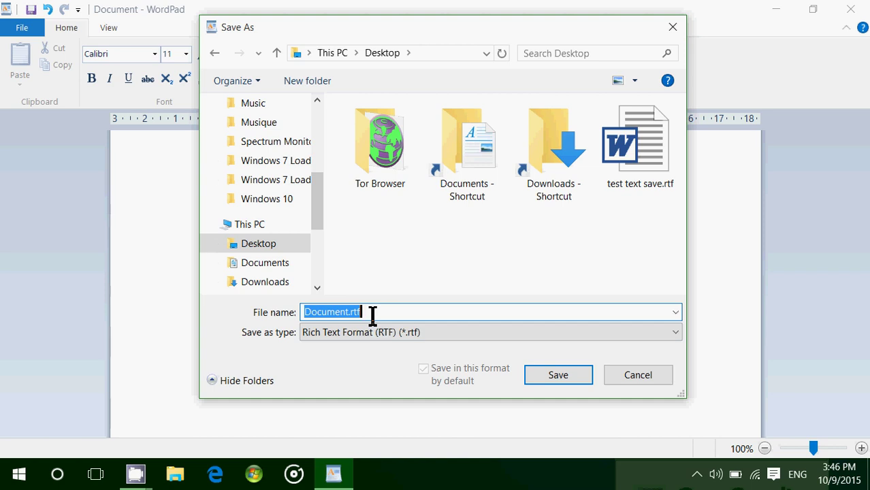
{"action": "type", "text": "new"}
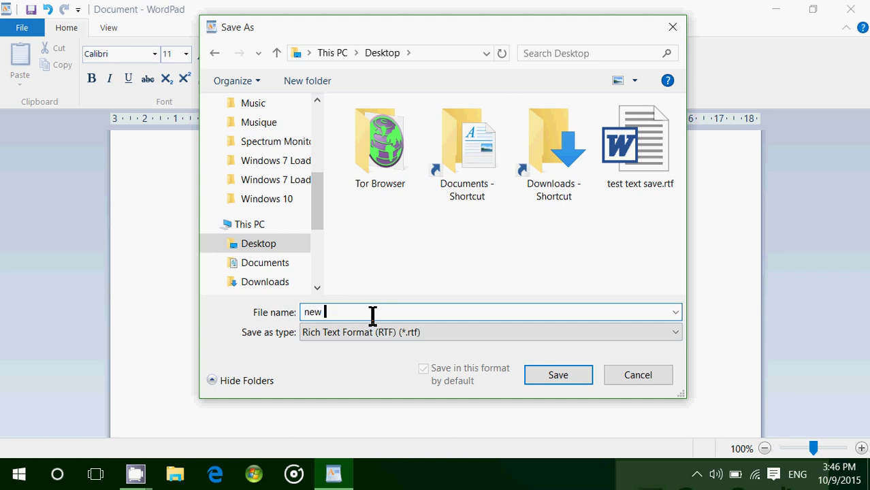
{"action": "type", "text": " text document"}
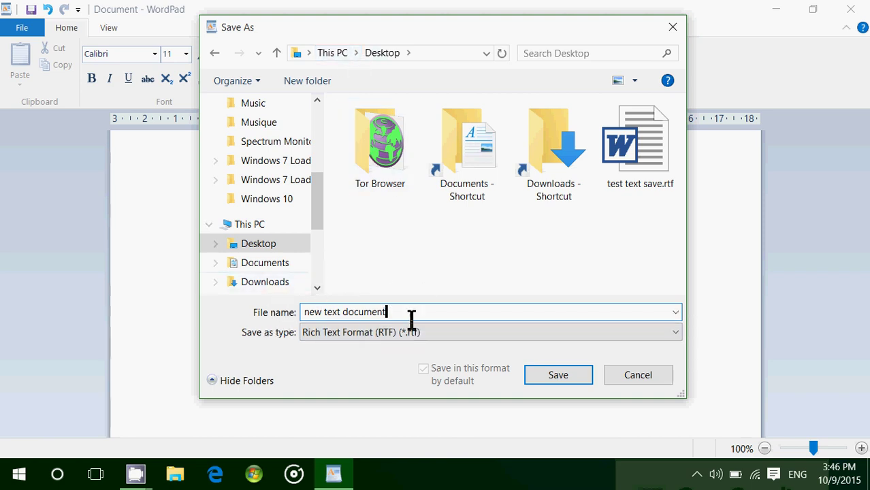
{"action": "left_click", "coordinate": [558, 375]}
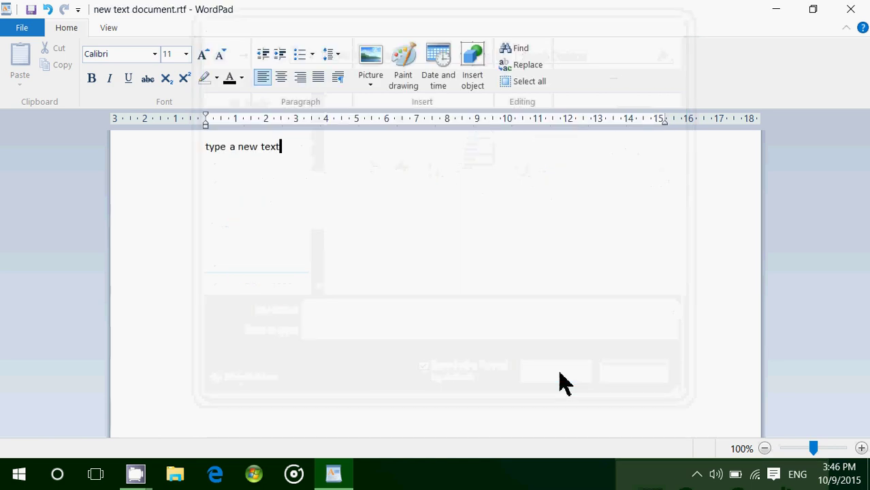
- Close WordPad, move new text document.rtf to an empty desktop spot, and open it in Word
{"action": "left_click", "coordinate": [850, 9]}
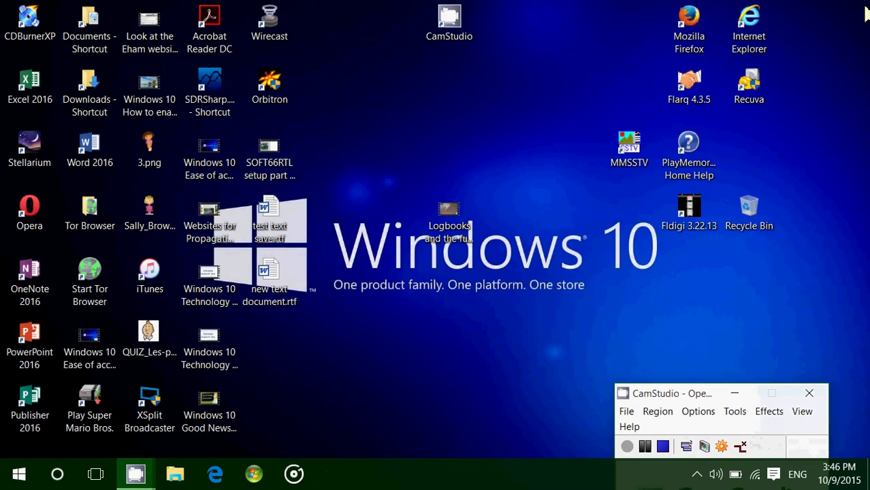
{"action": "left_click", "coordinate": [422, 369]}
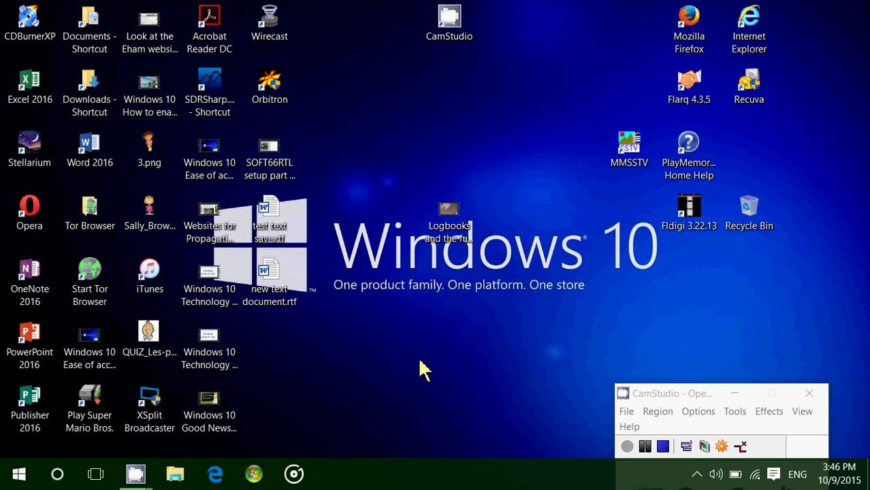
{"action": "left_click_drag", "start_coordinate": [269, 282], "coordinate": [389, 346]}
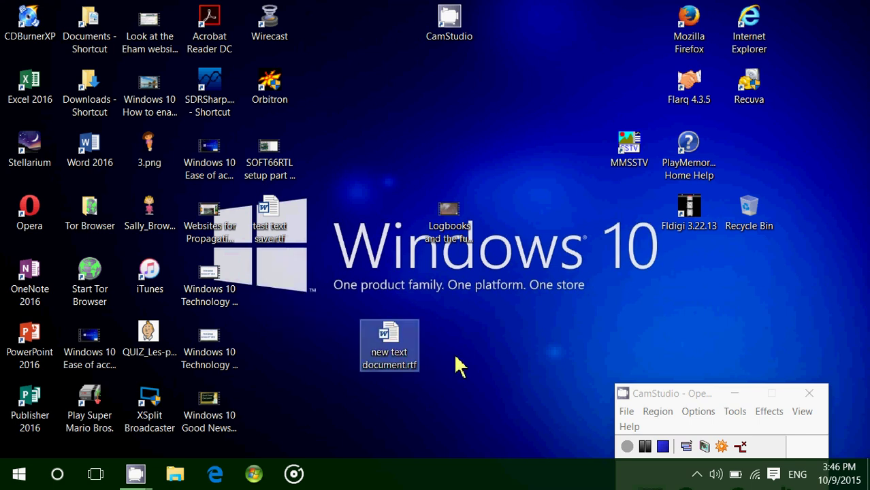
{"action": "double_click", "coordinate": [389, 344]}
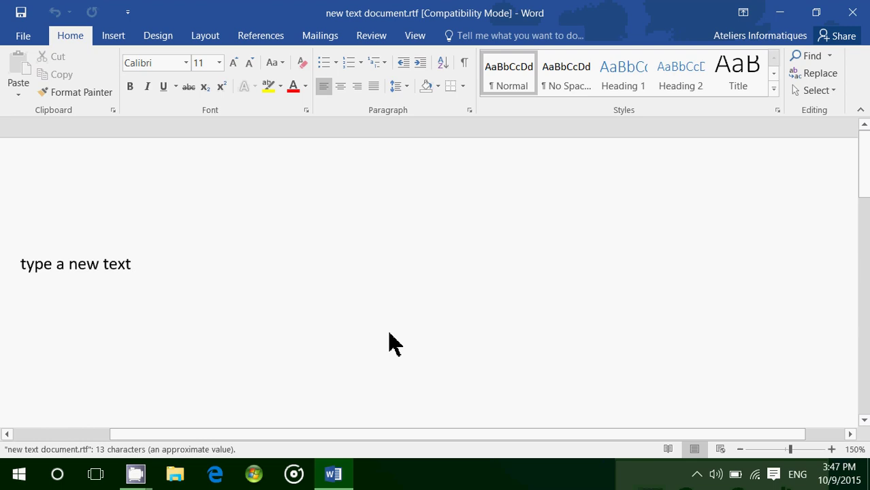
- Start a new line below 'type a new text' at the end of the document
{"action": "left_click", "coordinate": [346, 295]}
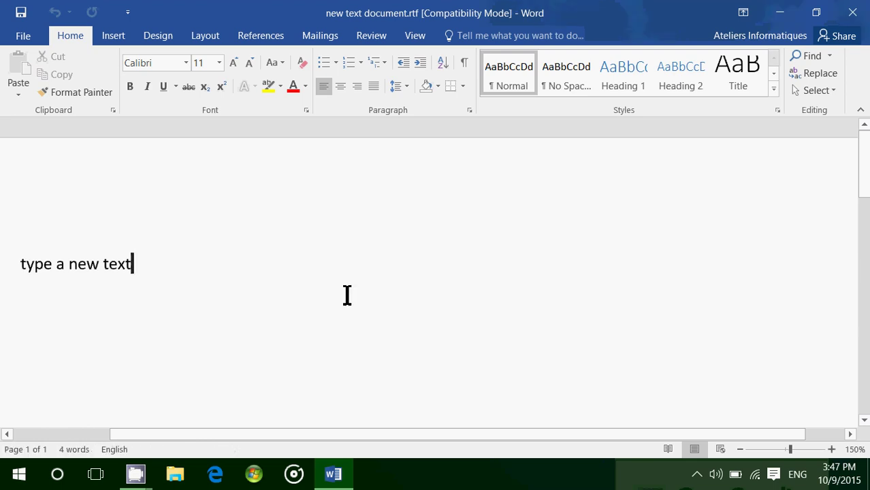
{"action": "key", "text": "Return"}
{"action": "key", "text": "Return"}
{"action": "type", "text": "add"}
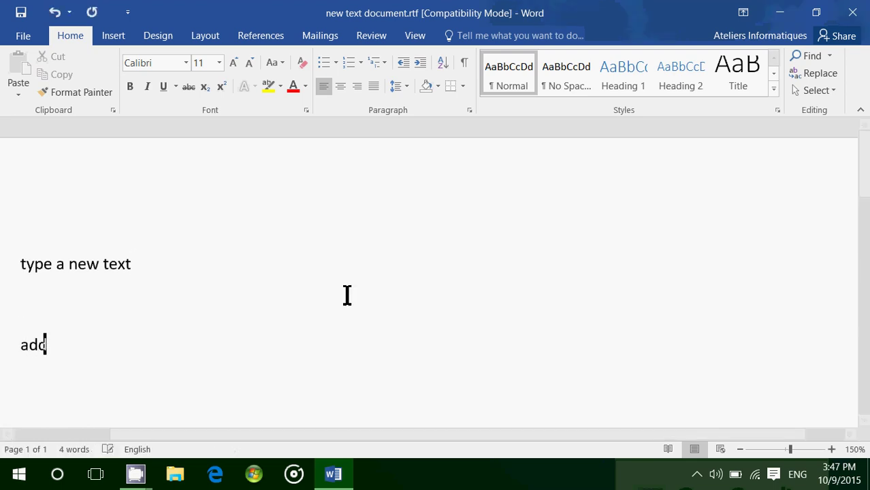
{"action": "type", "text": " new text and m"}
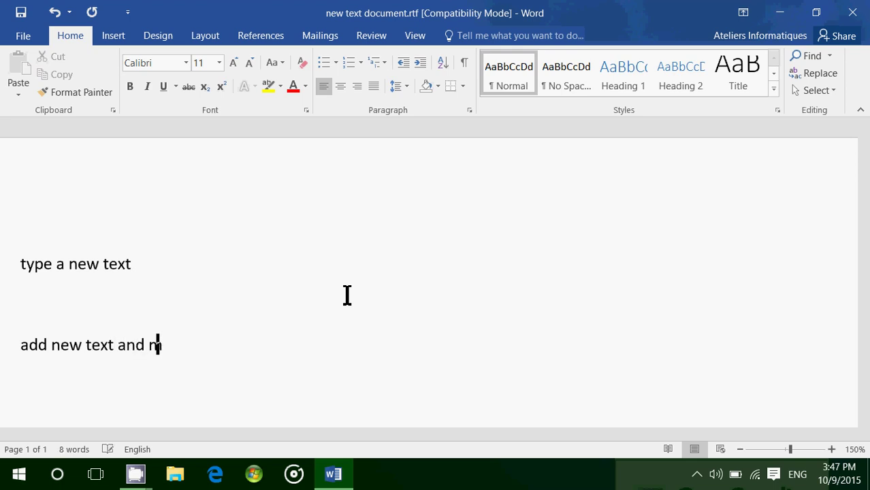
{"action": "type", "text": "odify my "}
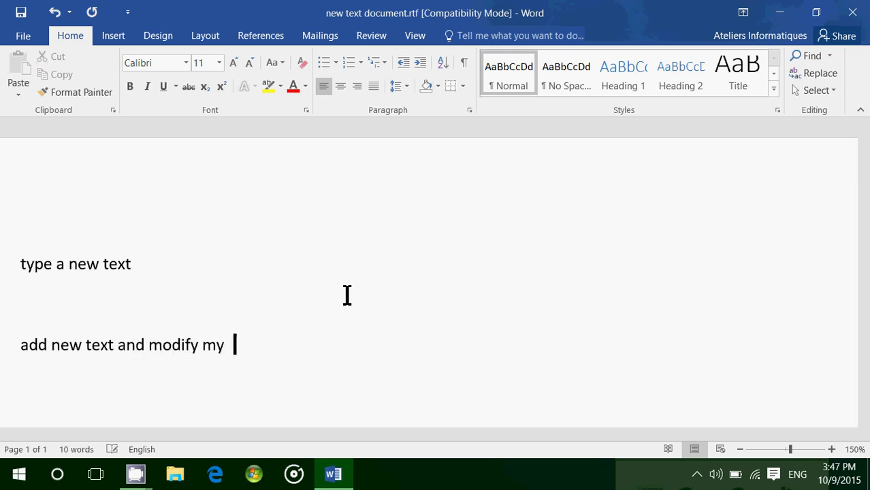
{"action": "type", "text": "document"}
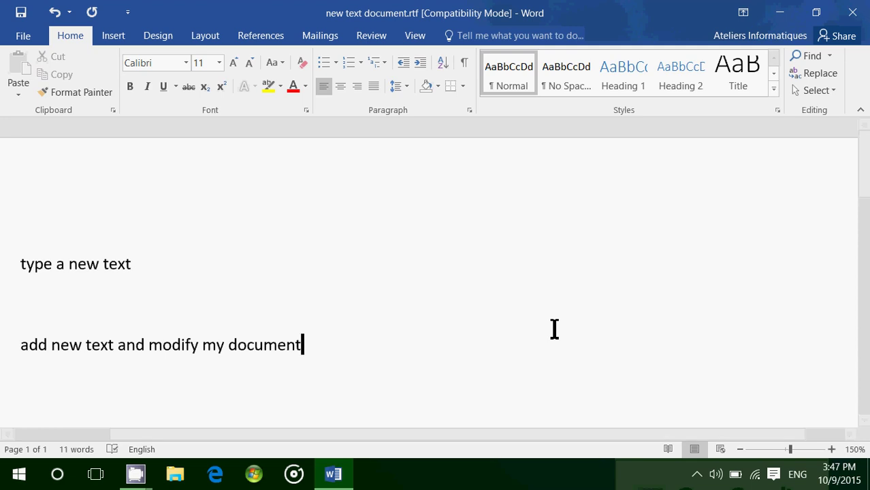
- Save new text document.rtf, close Word, and reopen the file from the Desktop
{"action": "left_click", "coordinate": [23, 35]}
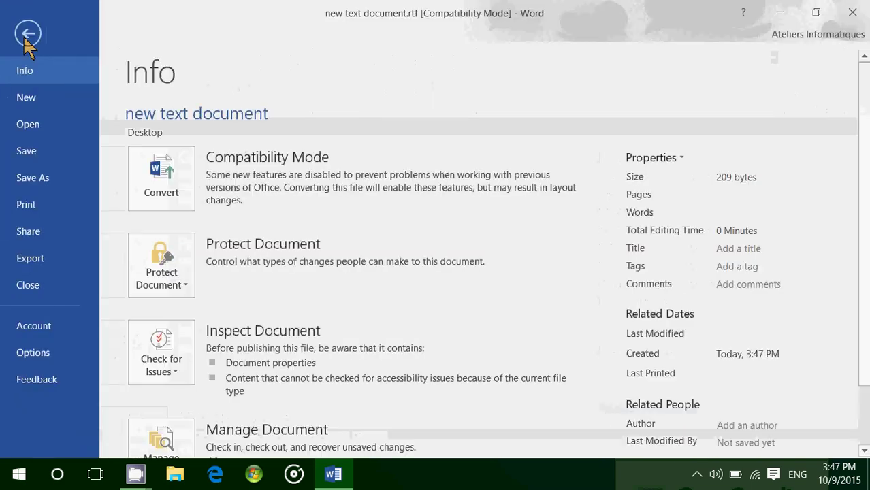
{"action": "left_click", "coordinate": [27, 154]}
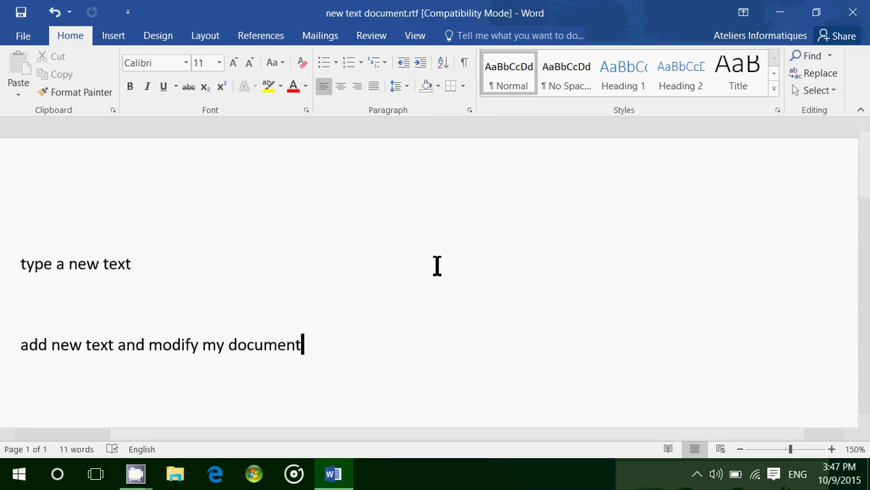
{"action": "left_click", "coordinate": [852, 12]}
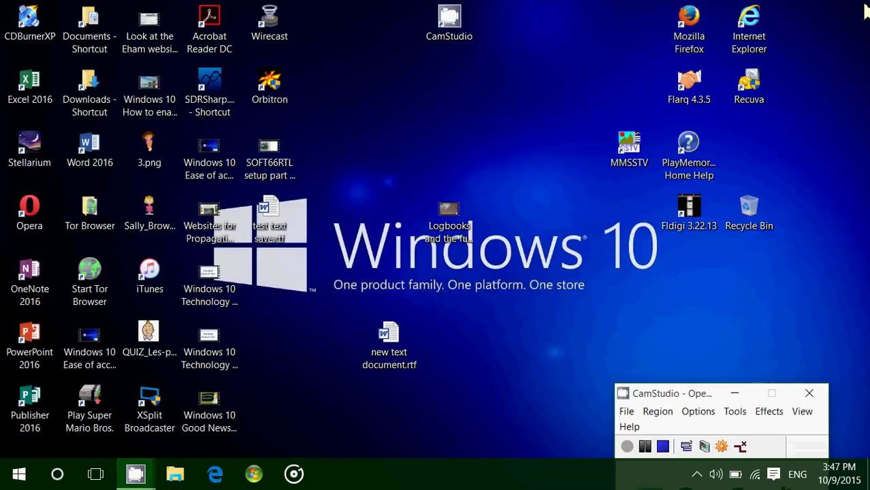
{"action": "left_click", "coordinate": [389, 343]}
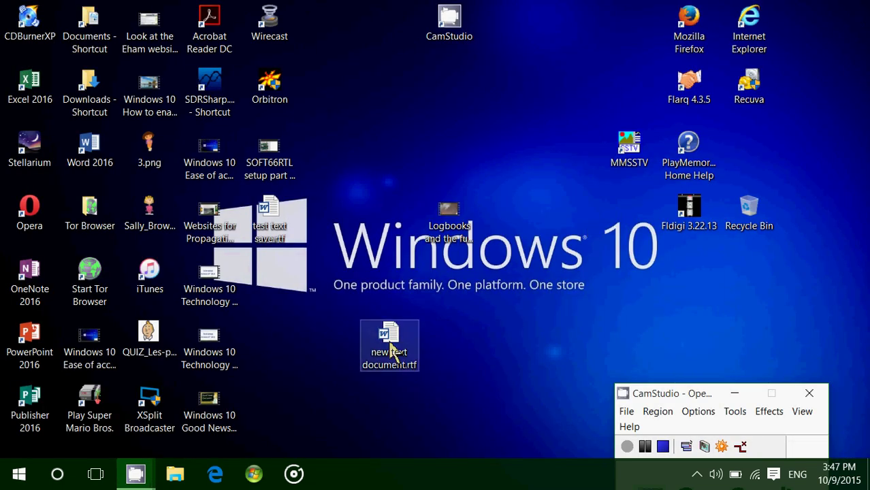
{"action": "double_click", "coordinate": [389, 350]}
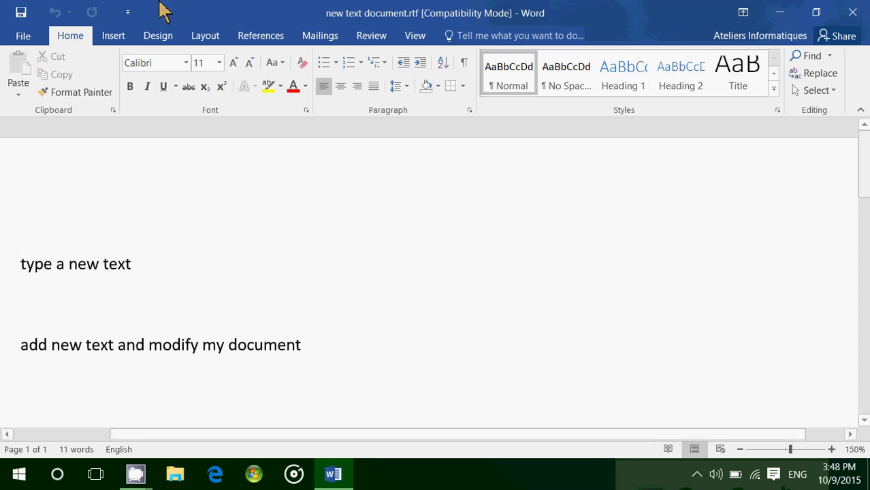
- Start a Save As copy with Documents as the destination folder
{"action": "left_click", "coordinate": [23, 35]}
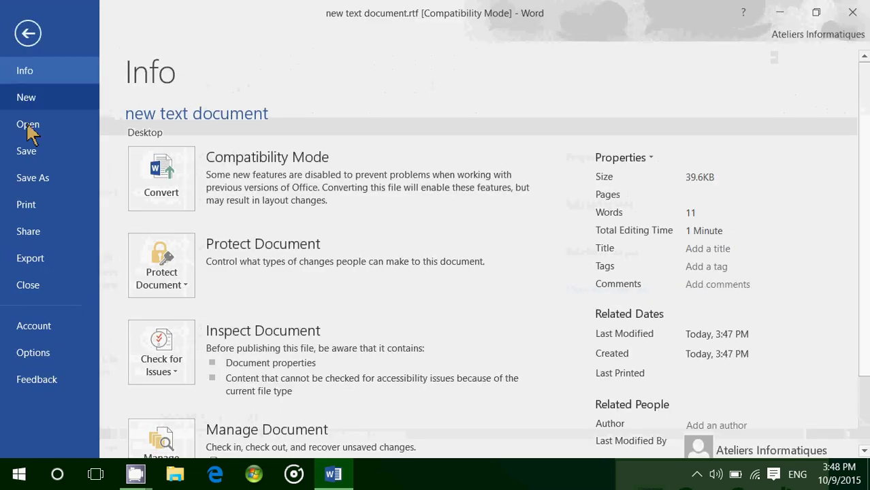
{"action": "left_click", "coordinate": [33, 178]}
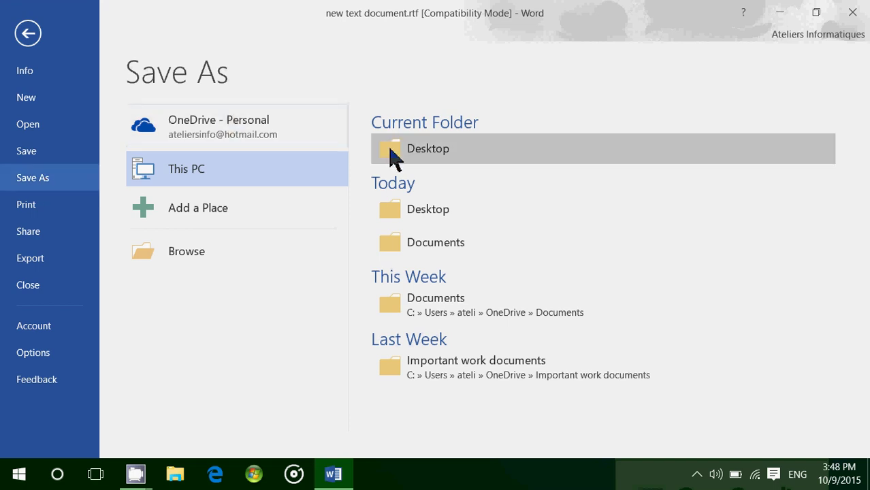
{"action": "left_click", "coordinate": [433, 242]}
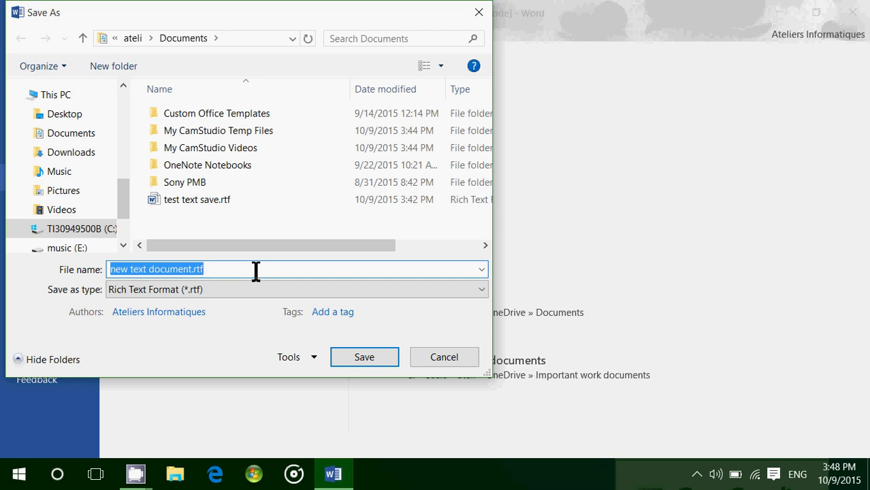
{"action": "type", "text": "fini"}
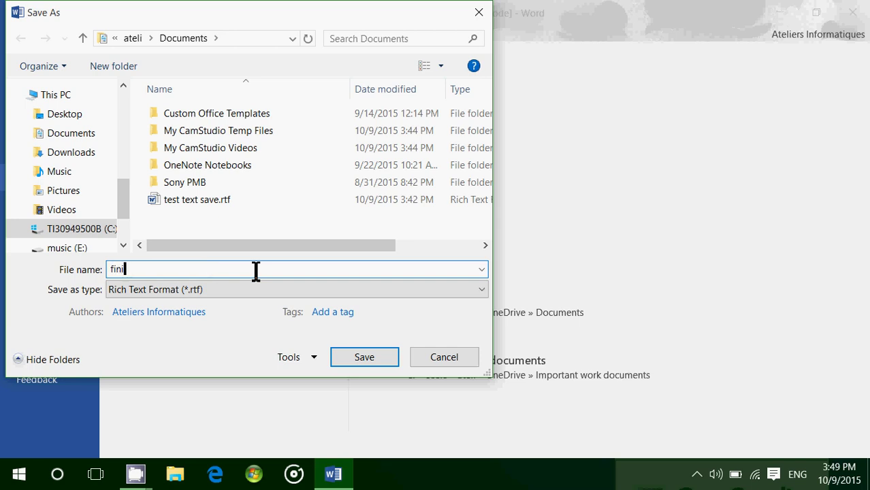
{"action": "type", "text": "shed coument"}
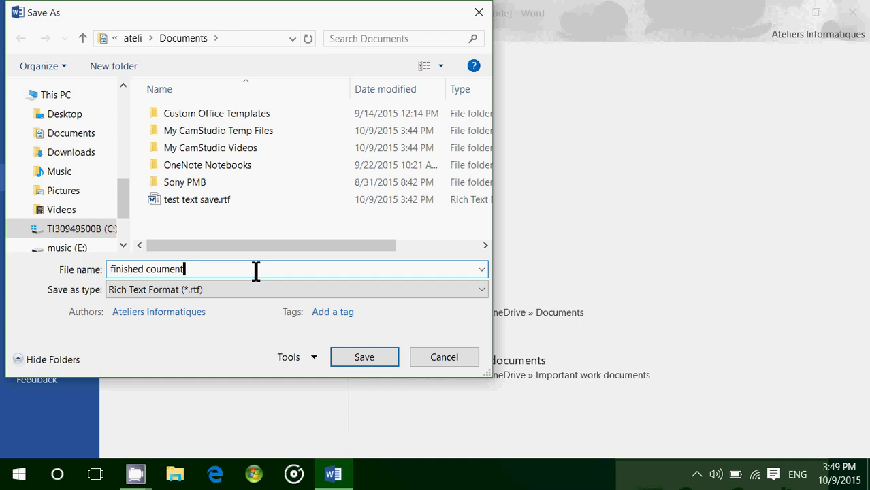
- Fix the file name to 'finished document' and save the copy in Documents
{"action": "left_click", "coordinate": [146, 269]}
{"action": "left_click", "coordinate": [213, 269]}
{"action": "key", "text": "BackSpace"}
{"action": "key", "text": "BackSpace"}
{"action": "key", "text": "BackSpace"}
{"action": "key", "text": "BackSpace"}
{"action": "key", "text": "BackSpace"}
{"action": "key", "text": "BackSpace"}
{"action": "key", "text": "BackSpace"}
{"action": "key", "text": "BackSpace"}
{"action": "type", "text": "document"}
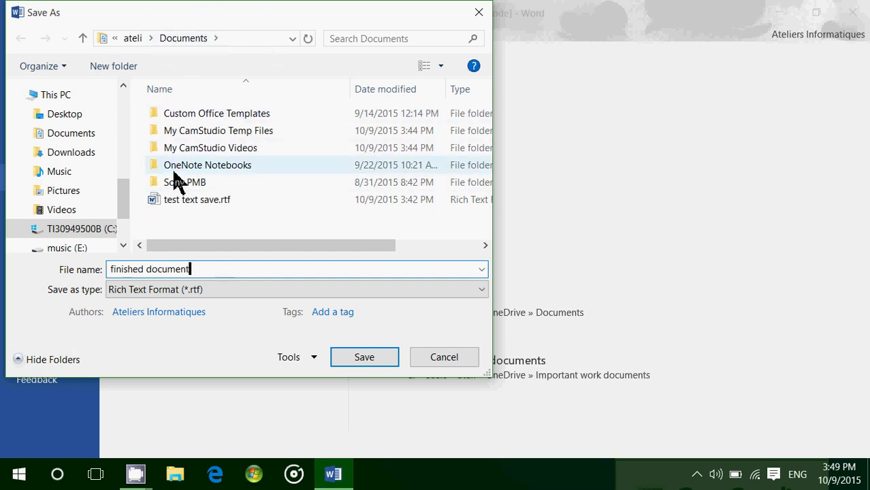
{"action": "left_click", "coordinate": [373, 359]}
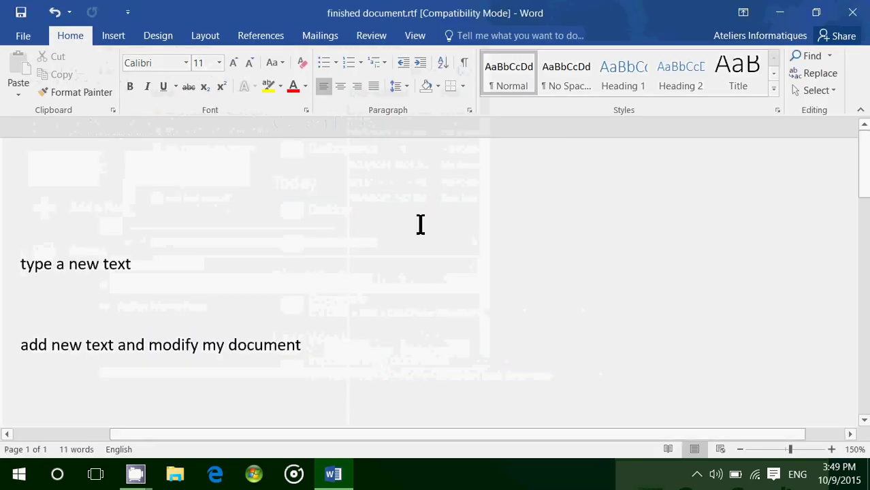
{"action": "left_click", "coordinate": [852, 13]}
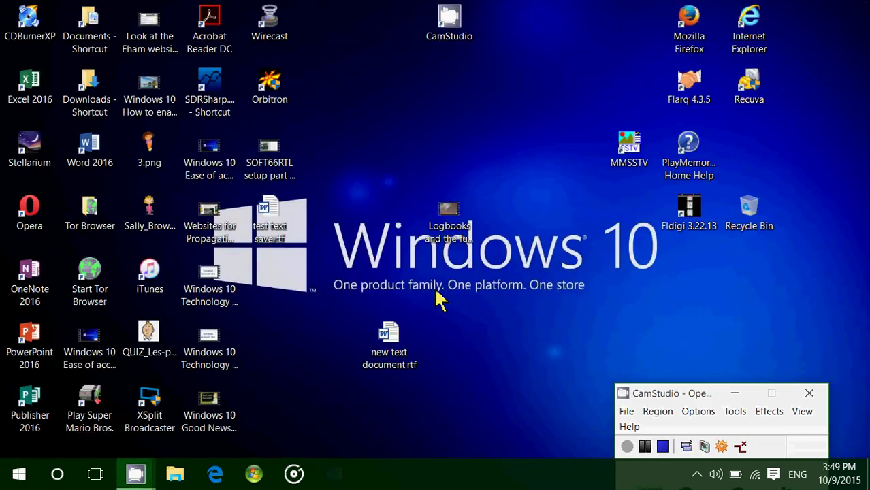
{"action": "left_click", "coordinate": [576, 283]}
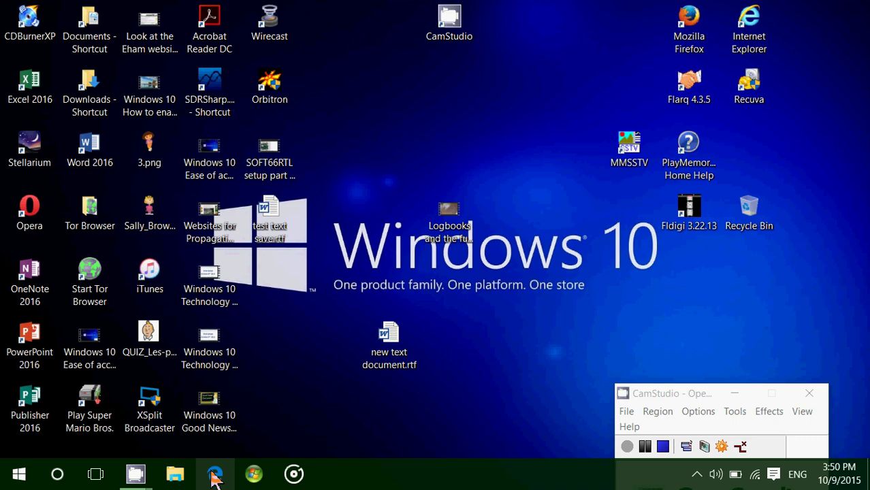
{"action": "left_click", "coordinate": [215, 474]}
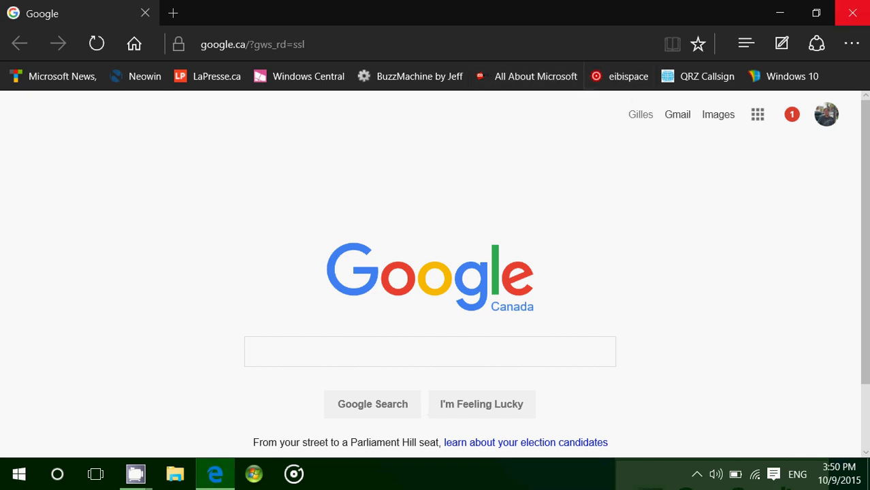
{"action": "left_click", "coordinate": [852, 13]}
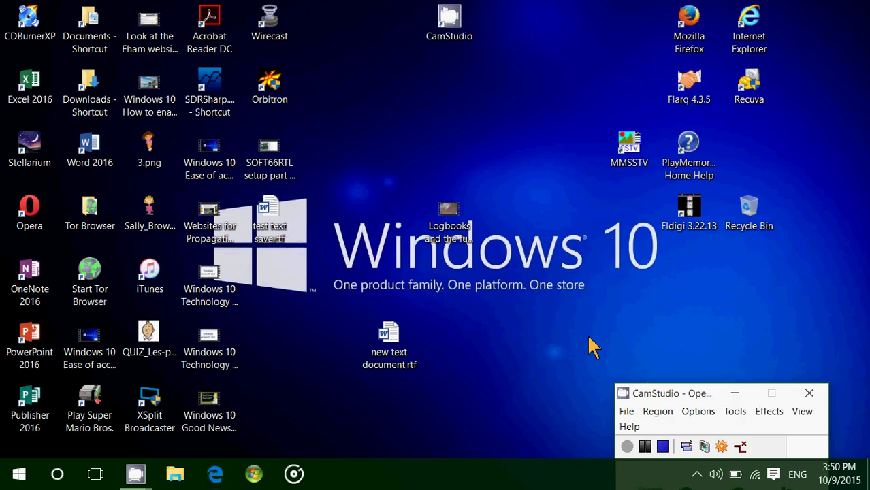